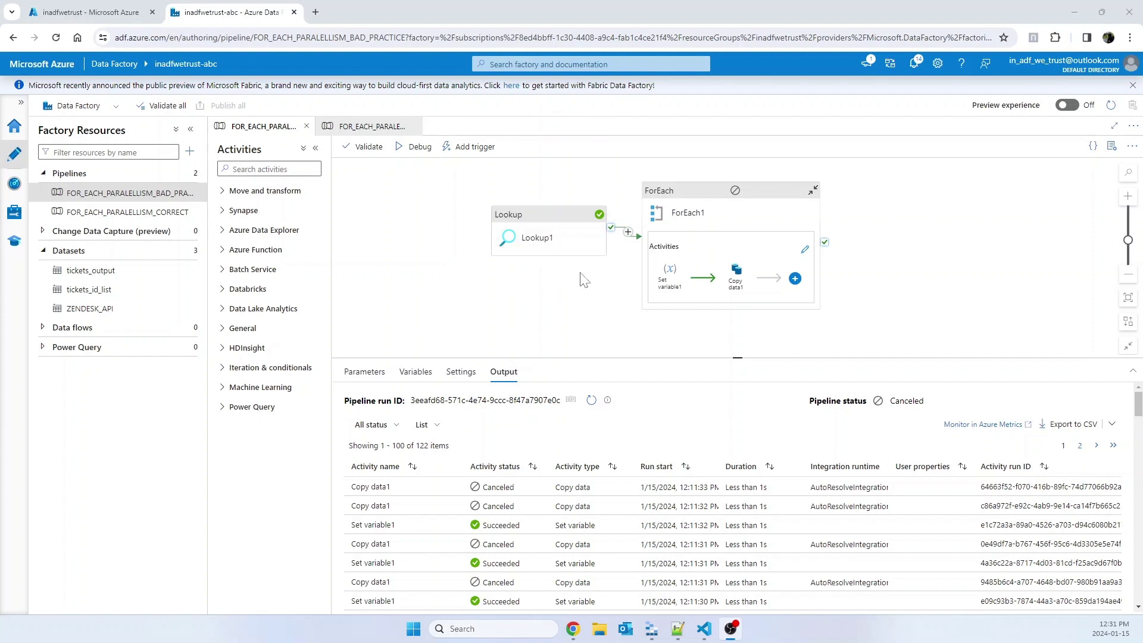
Examine the settings of ForEach1 and Lookup1 and the inner activities in the FOR_EACH_PARALELLISM_BAD_PRACTICE pipeline
{"action": "left_click", "coordinate": [701, 225]}
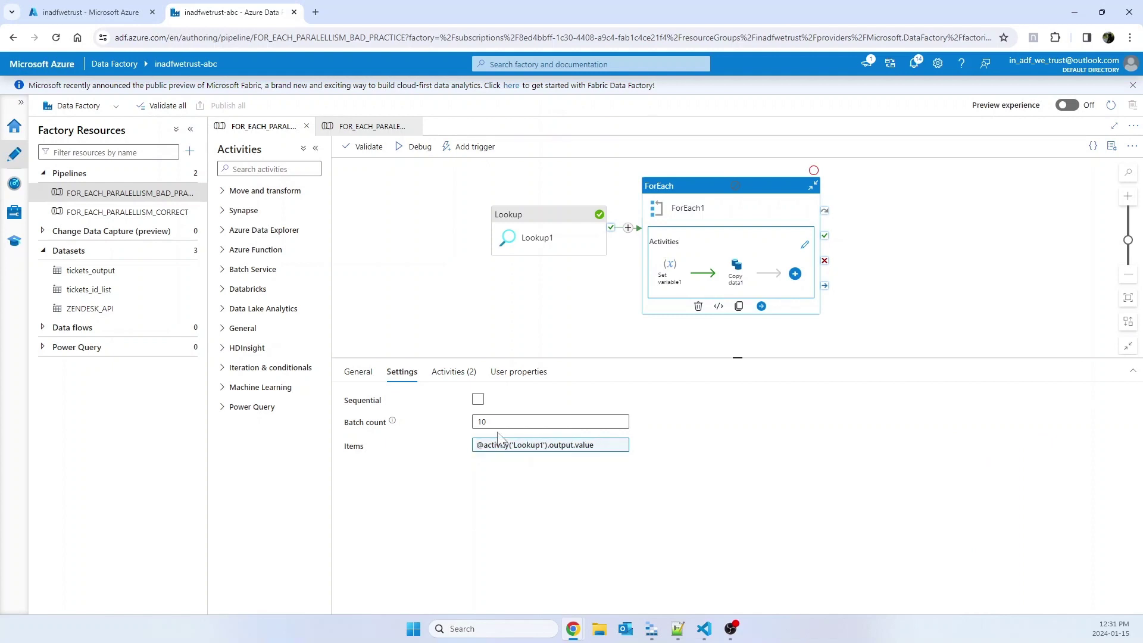
{"action": "key", "text": "shift+Tab"}
{"action": "left_click", "coordinate": [482, 422]}
{"action": "left_click", "coordinate": [548, 245]}
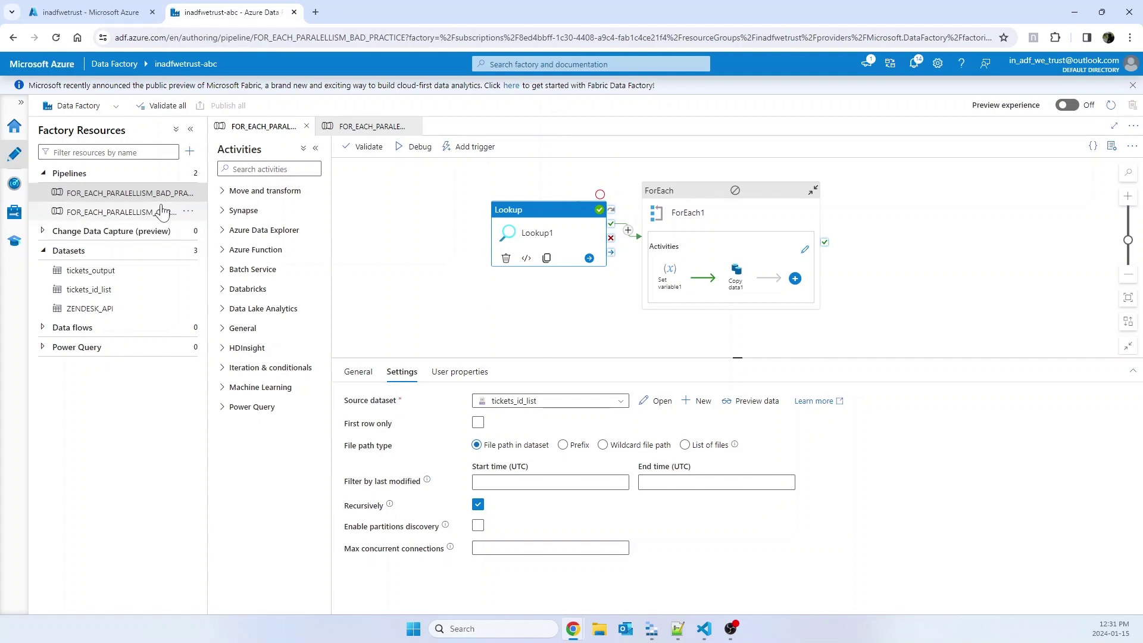
{"action": "left_click", "coordinate": [725, 219]}
{"action": "left_click", "coordinate": [492, 420]}
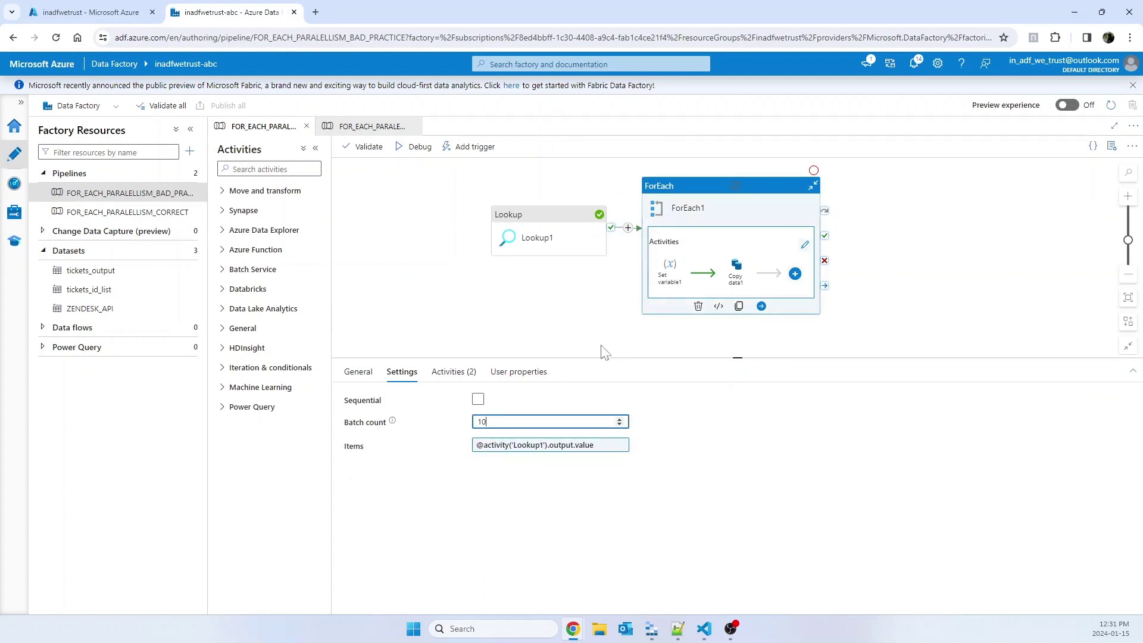
{"action": "left_click", "coordinate": [537, 244]}
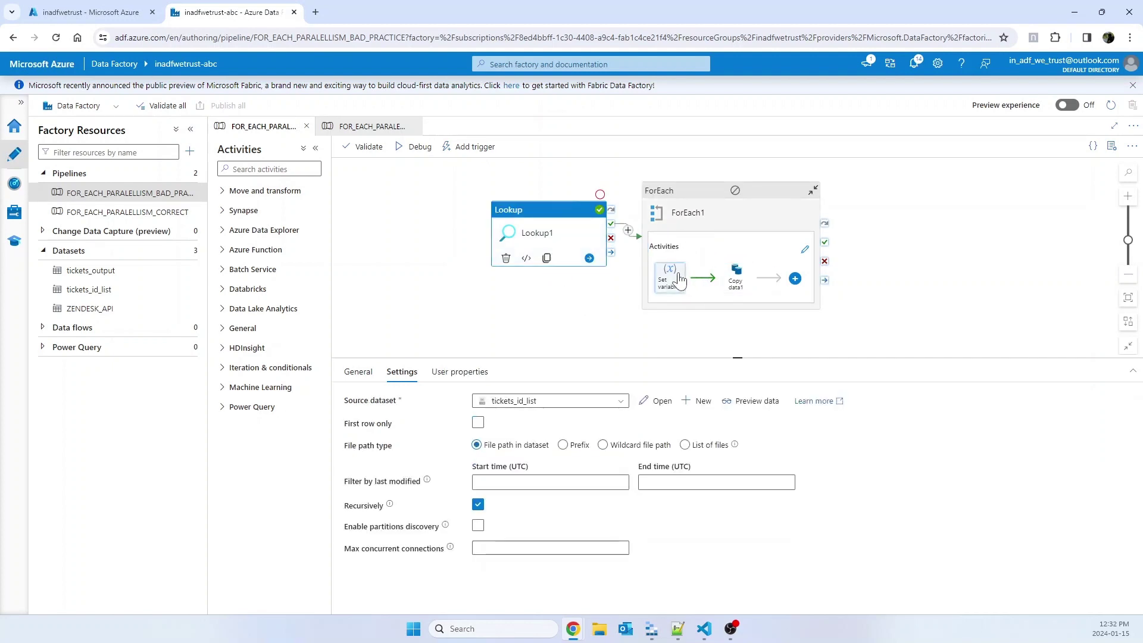
{"action": "mouse_move", "coordinate": [676, 285]}
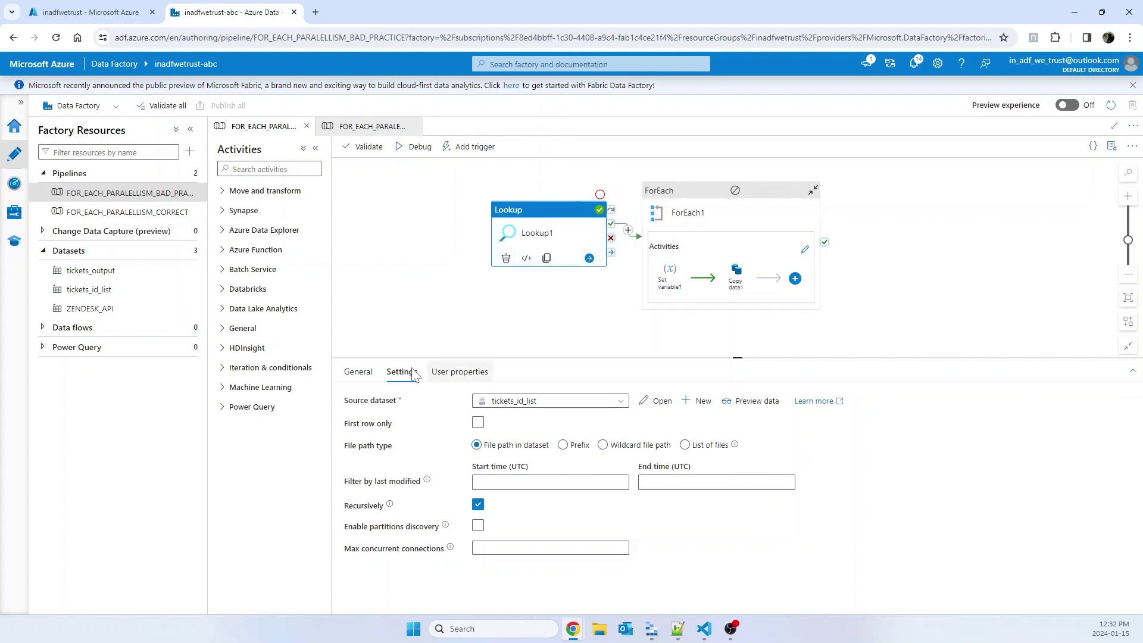
{"action": "left_click", "coordinate": [695, 213]}
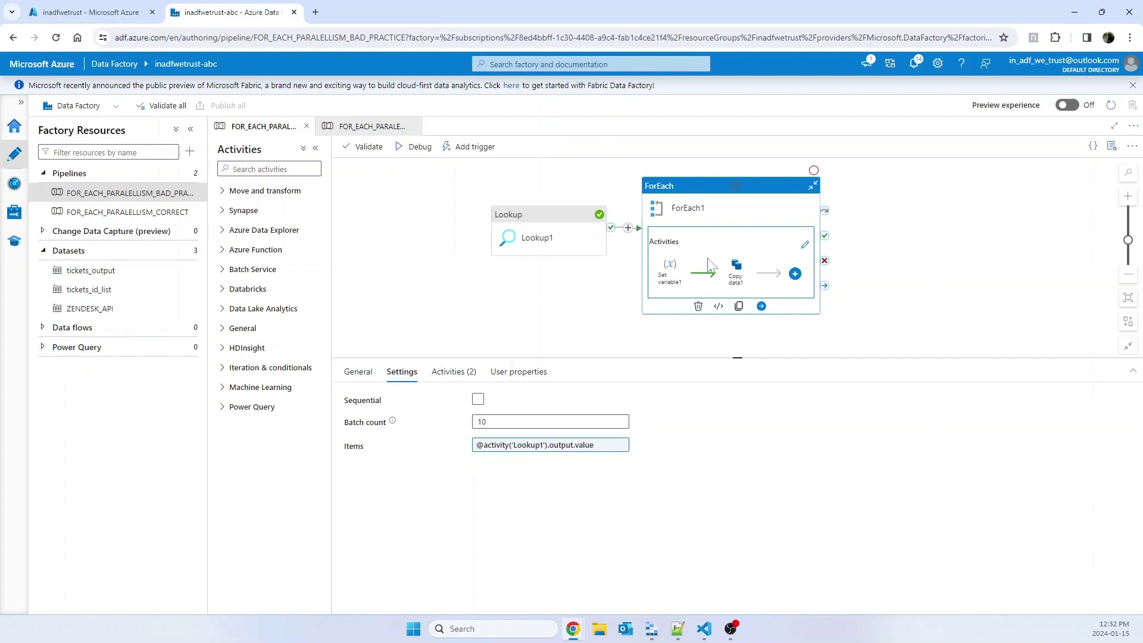
{"action": "mouse_move", "coordinate": [680, 287]}
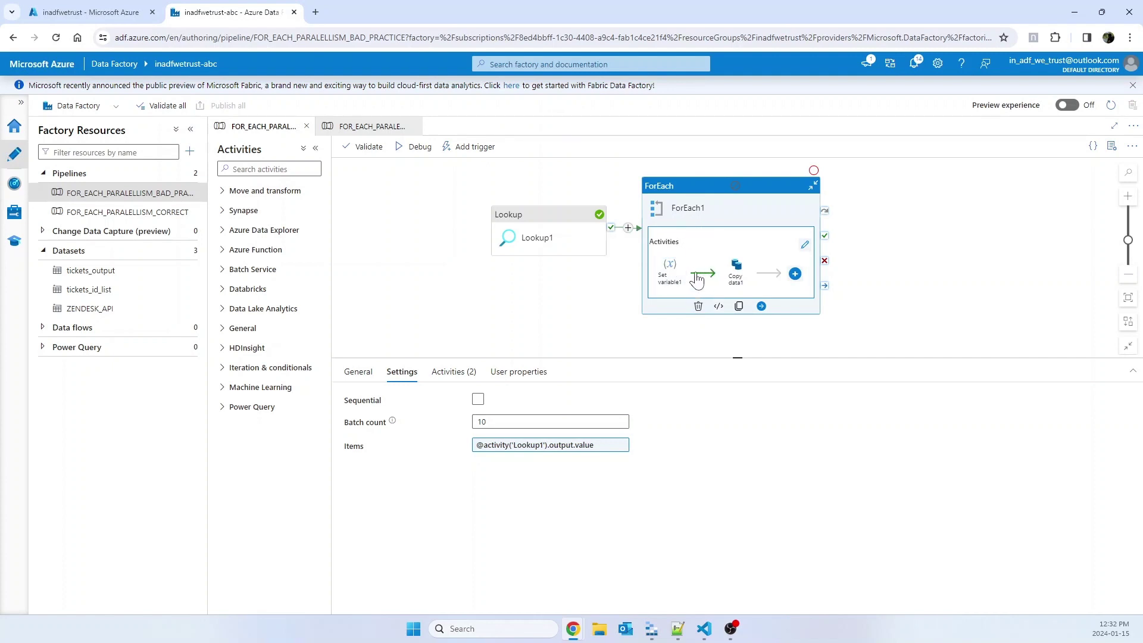
{"action": "mouse_move", "coordinate": [744, 281]}
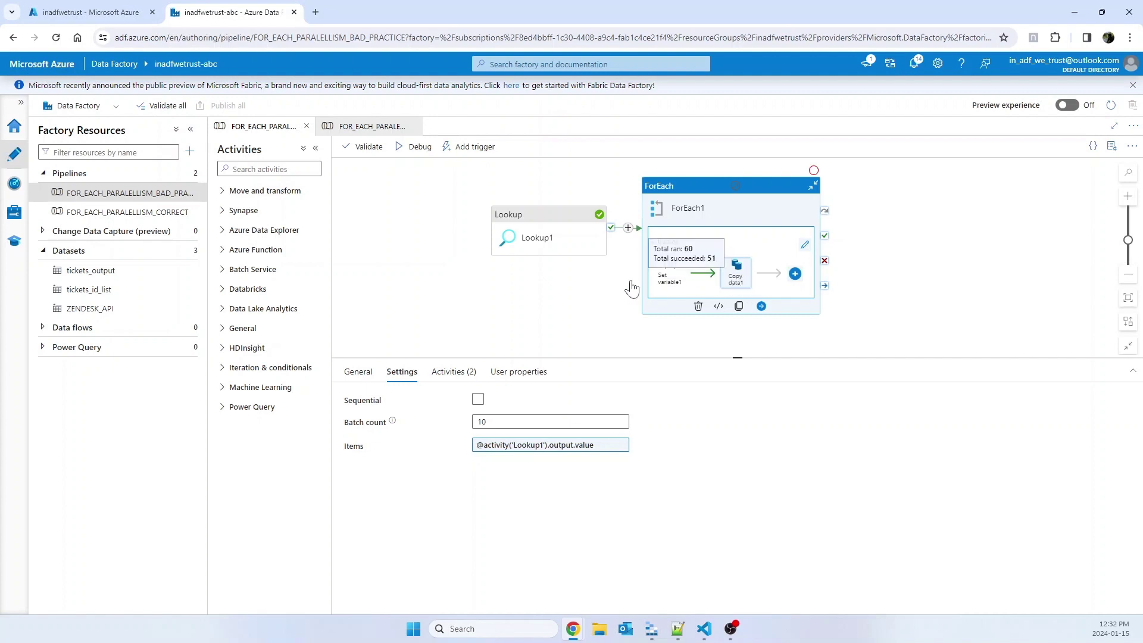
Open the FOR_EACH_PARALELLISM_CORRECT pipeline
{"action": "left_click", "coordinate": [110, 213]}
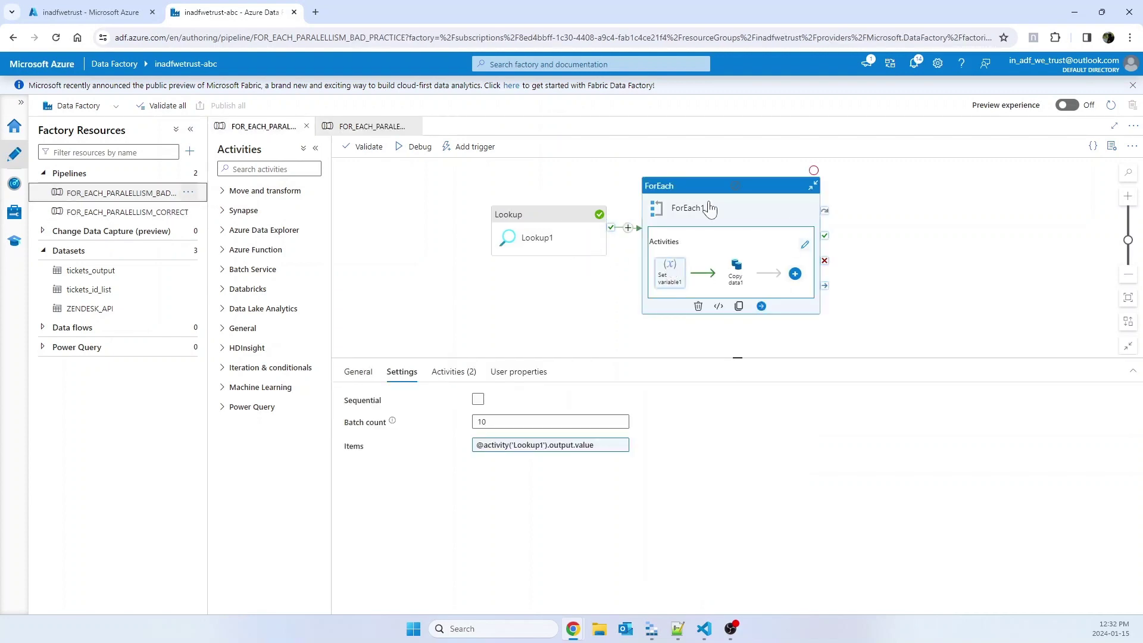
{"action": "left_click", "coordinate": [146, 214]}
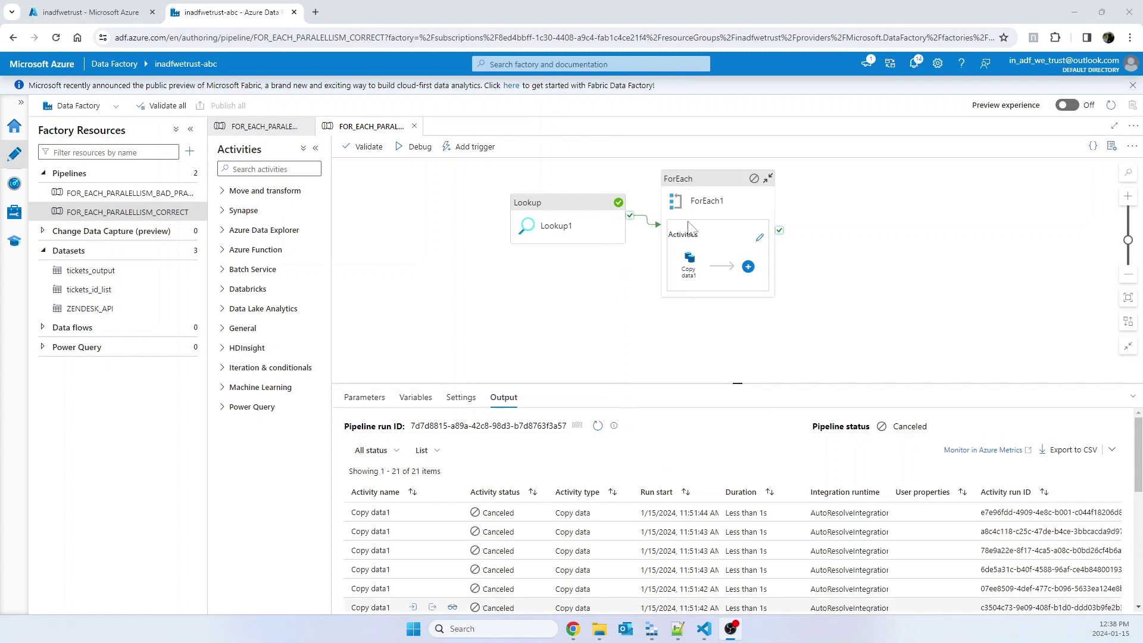
{"action": "left_click", "coordinate": [698, 239]}
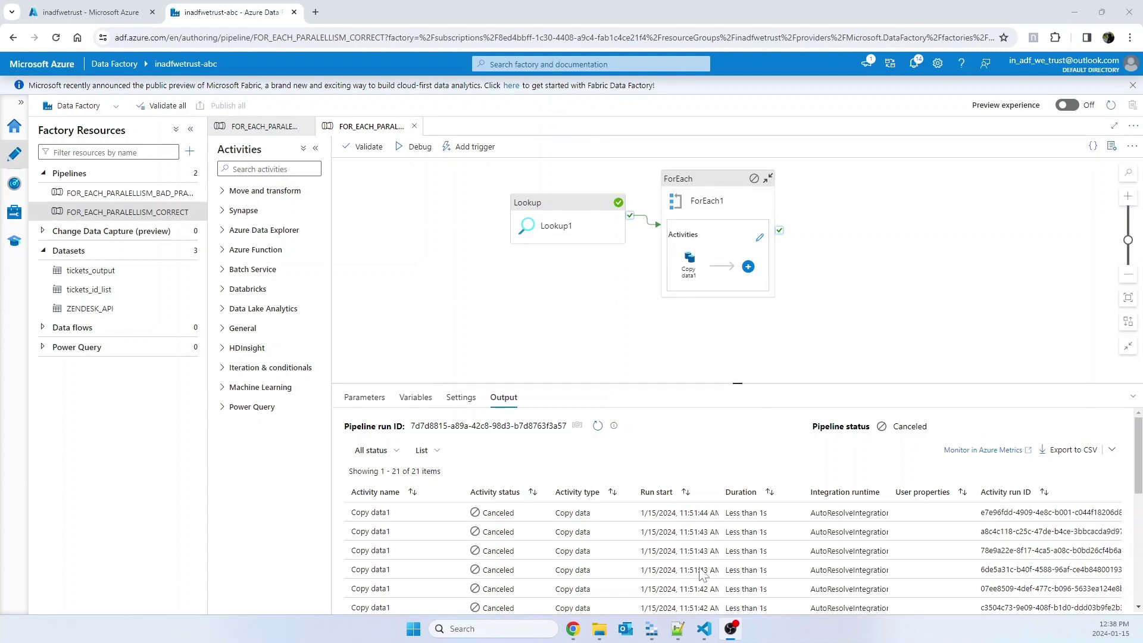
Switch to VS Code and examine how the ticket IDs in ticket_ids.json relate to the {ticket_id} placeholder in the metrics URL
{"action": "left_click", "coordinate": [706, 630]}
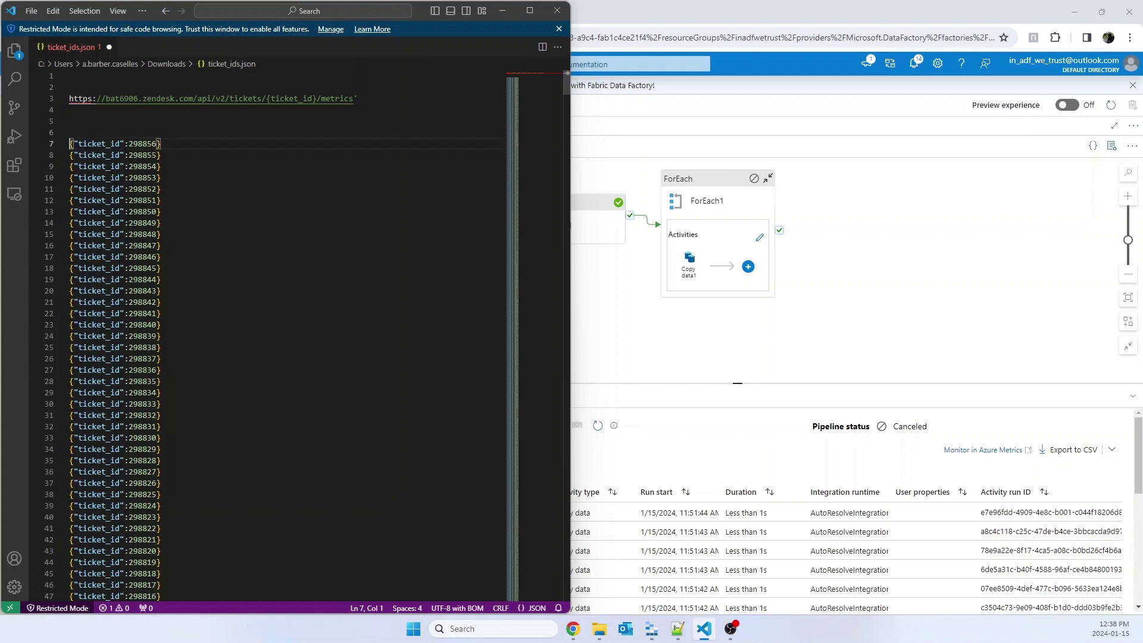
{"action": "left_click_drag", "start_coordinate": [70, 144], "coordinate": [160, 539]}
{"action": "left_click", "coordinate": [161, 314]}
{"action": "left_click_drag", "start_coordinate": [160, 143], "coordinate": [70, 144]}
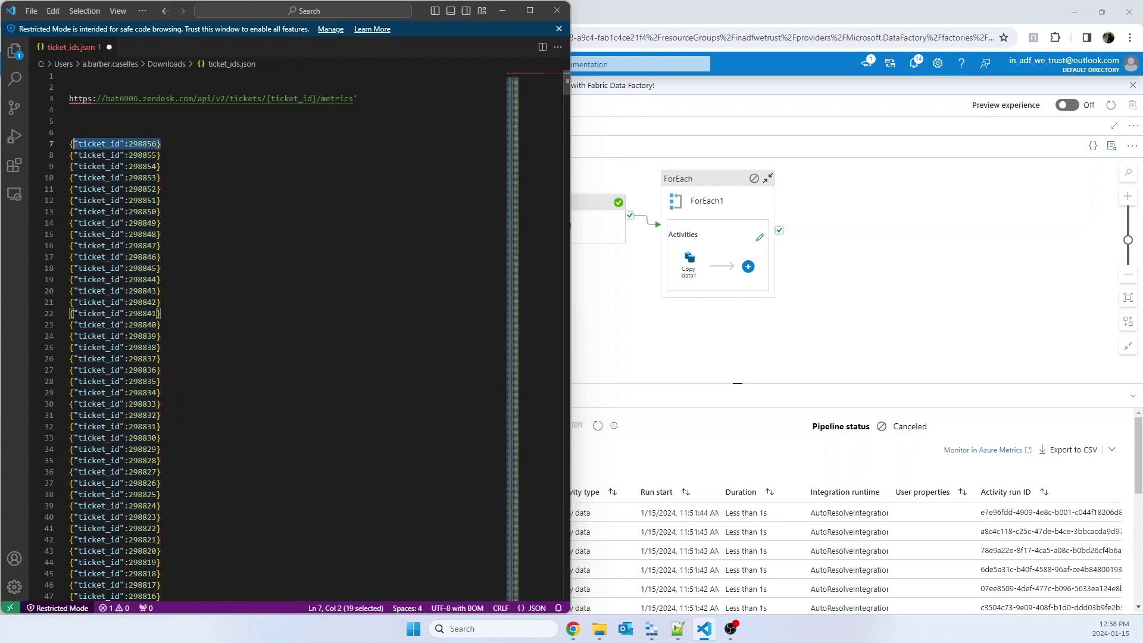
{"action": "left_click", "coordinate": [295, 99]}
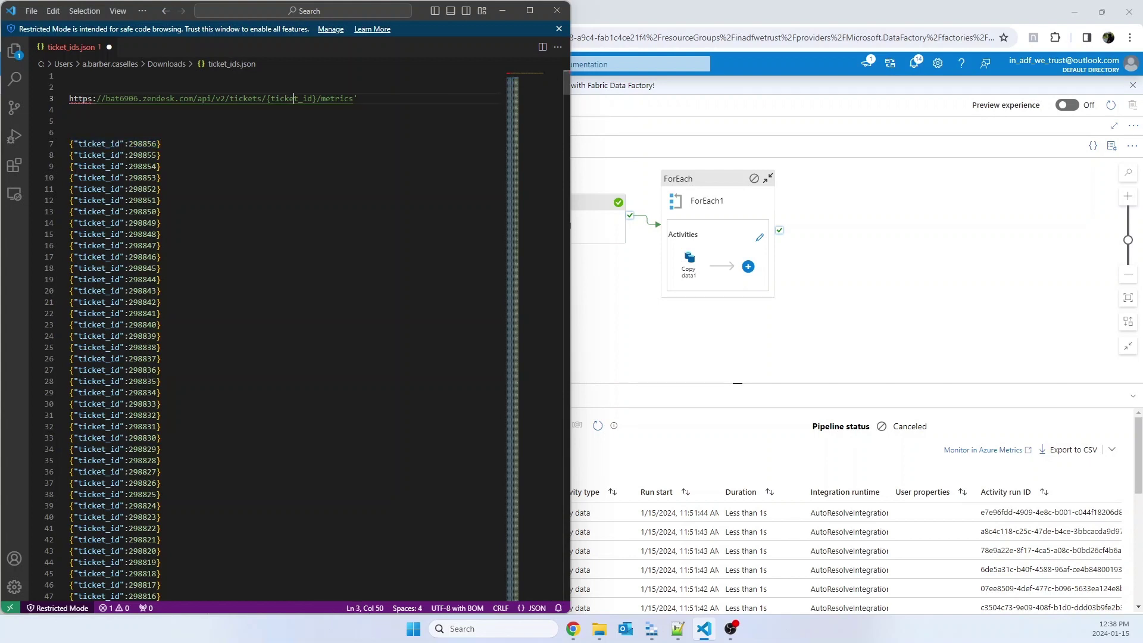
{"action": "left_click", "coordinate": [286, 122]}
{"action": "left_click_drag", "start_coordinate": [161, 143], "coordinate": [70, 290]}
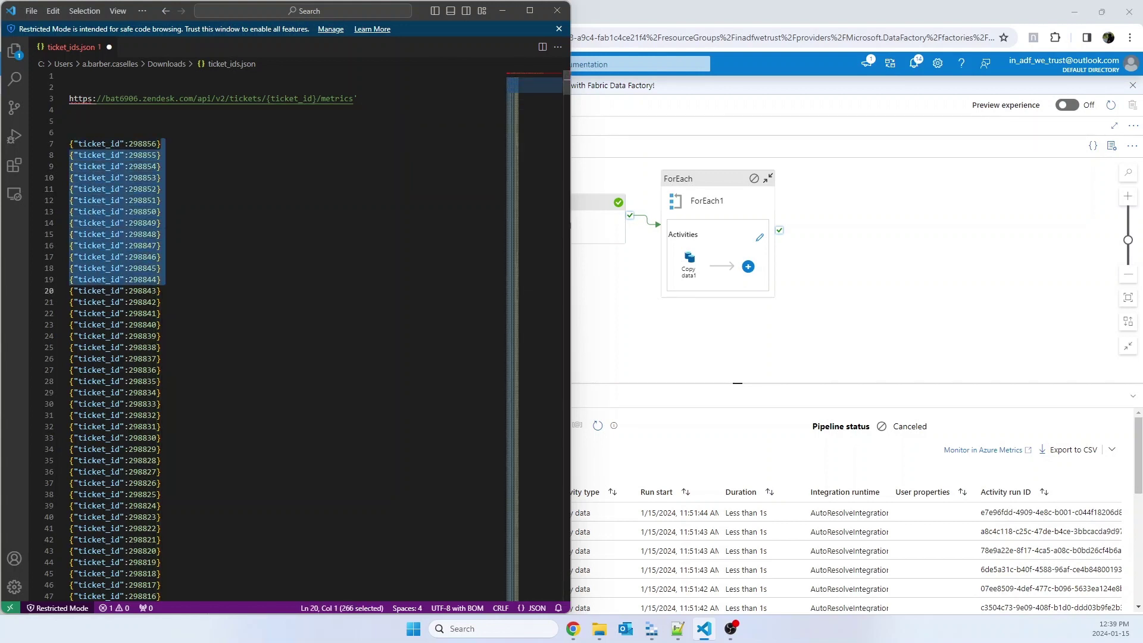
{"action": "left_click", "coordinate": [129, 155]}
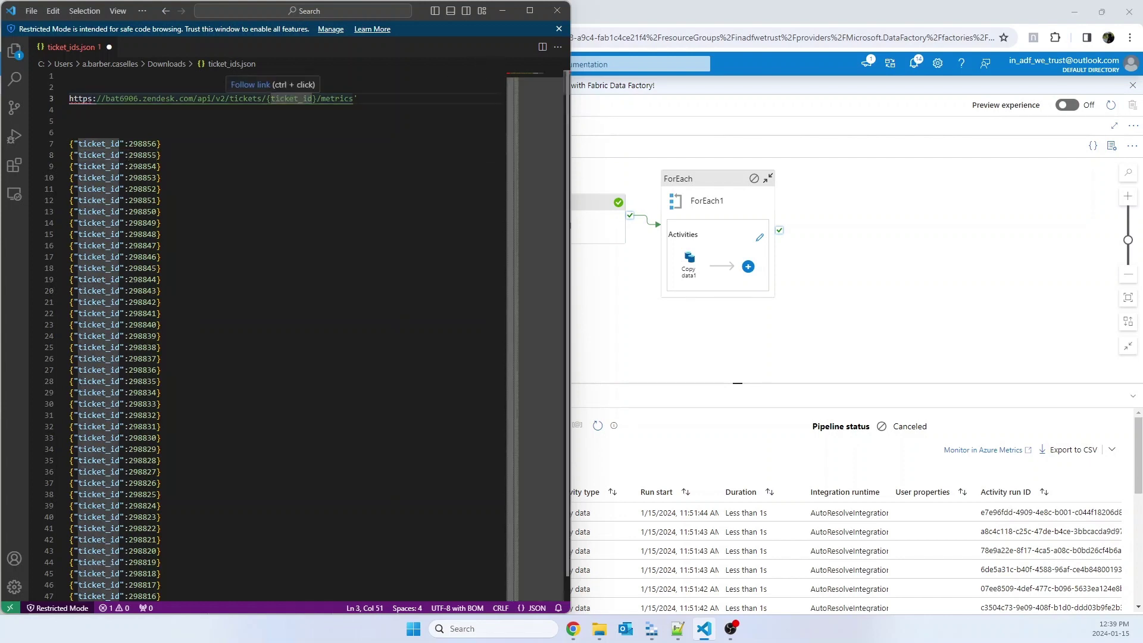
{"action": "double_click", "coordinate": [275, 98]}
{"action": "left_click_drag", "start_coordinate": [273, 98], "coordinate": [270, 99]}
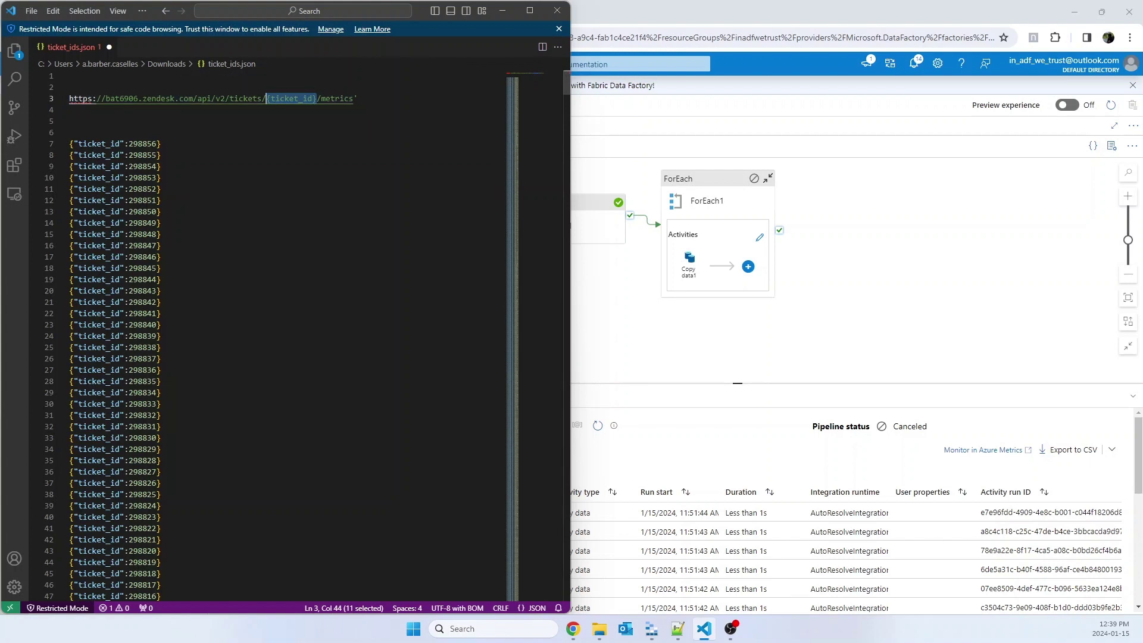
{"action": "left_click", "coordinate": [132, 143]}
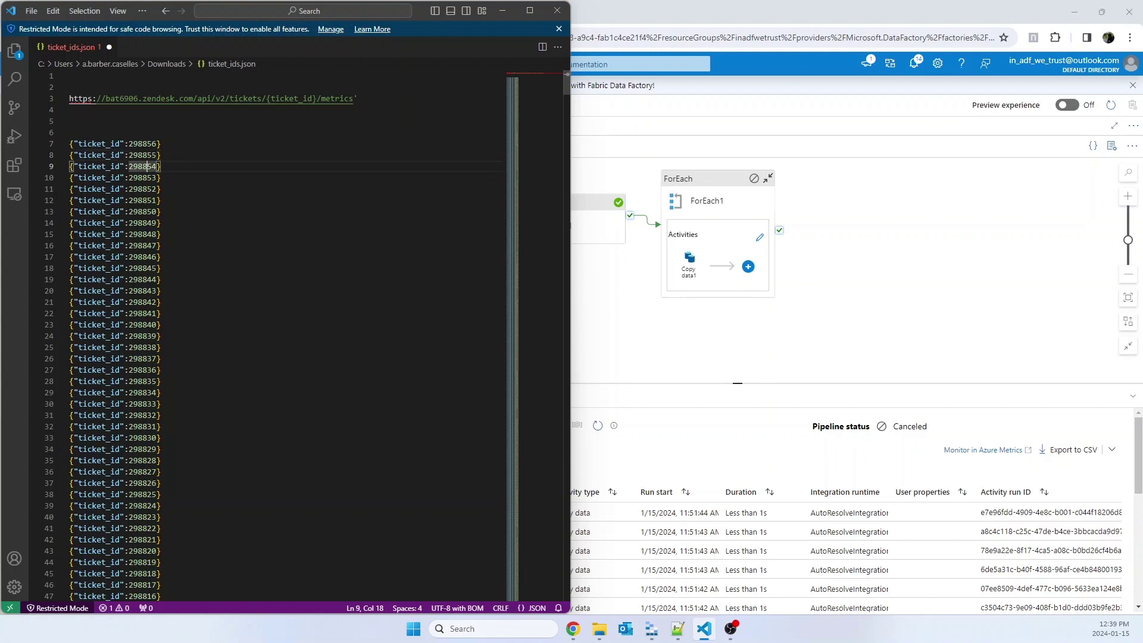
{"action": "left_click", "coordinate": [142, 188]}
Delete the Zendesk metrics URL and its surrounding blank lines above the ticket ID list in ticket_ids.json
{"action": "left_click_drag", "start_coordinate": [70, 133], "coordinate": [70, 76]}
{"action": "left_click", "coordinate": [70, 110]}
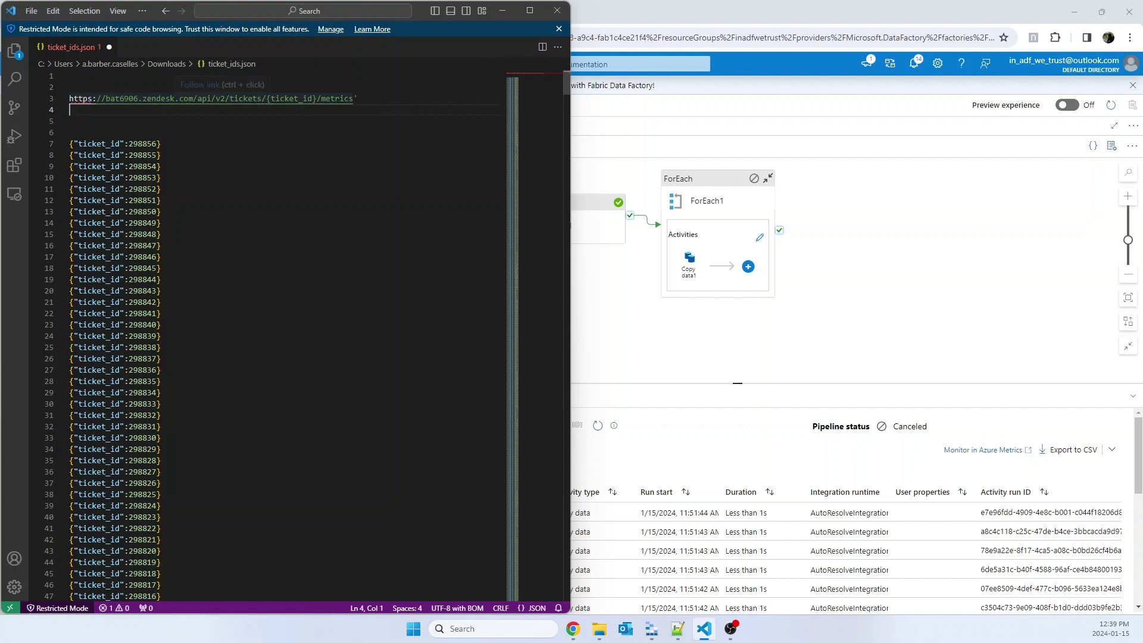
{"action": "left_click_drag", "start_coordinate": [69, 144], "coordinate": [162, 562]}
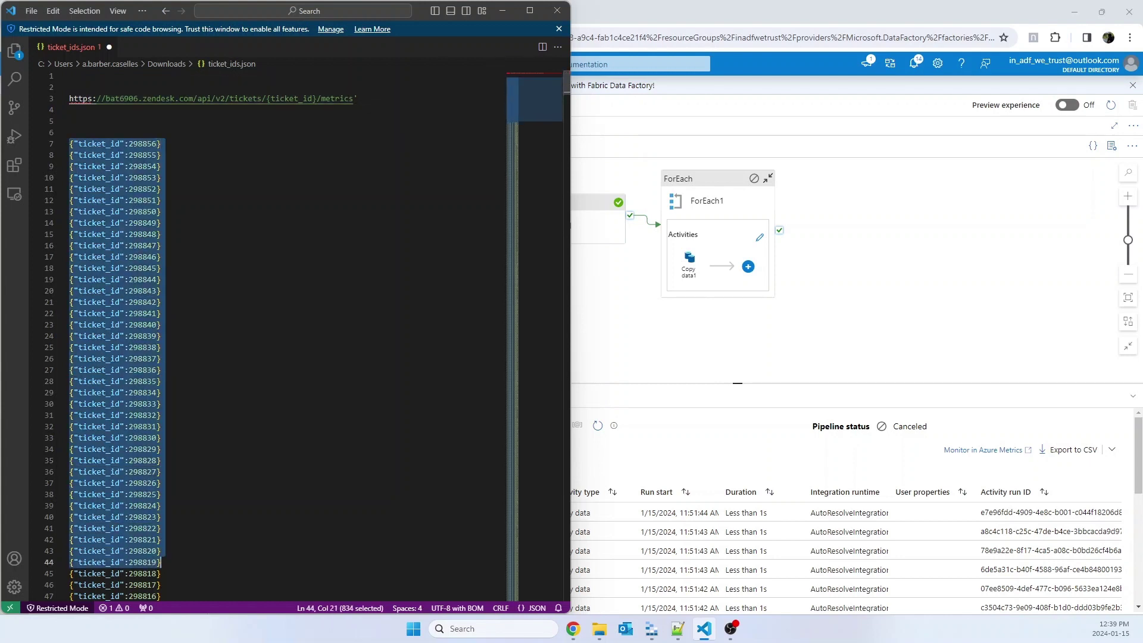
{"action": "left_click", "coordinate": [173, 223]}
{"action": "left_click_drag", "start_coordinate": [69, 132], "coordinate": [70, 88]}
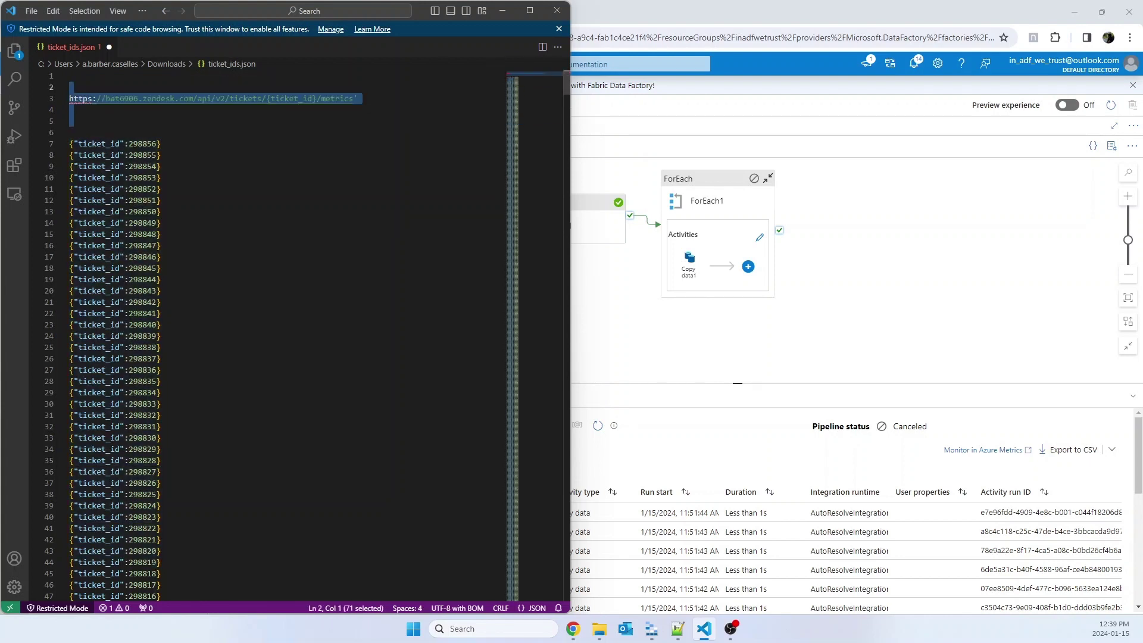
{"action": "key", "text": "BackSpace"}
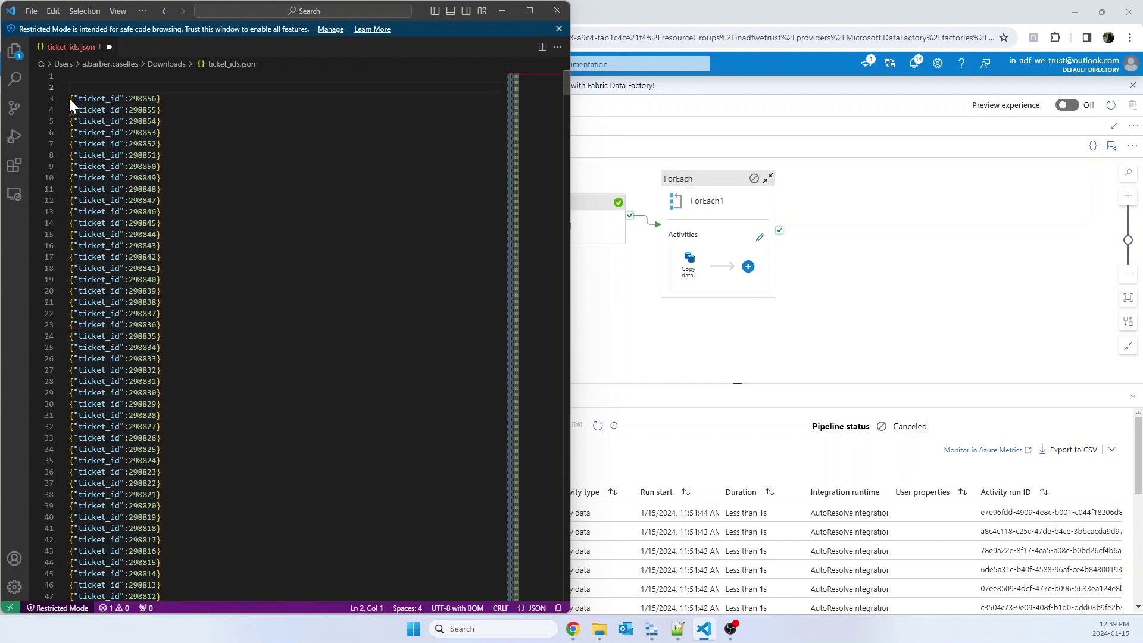
{"action": "key", "text": "Delete"}
{"action": "left_click", "coordinate": [162, 110]}
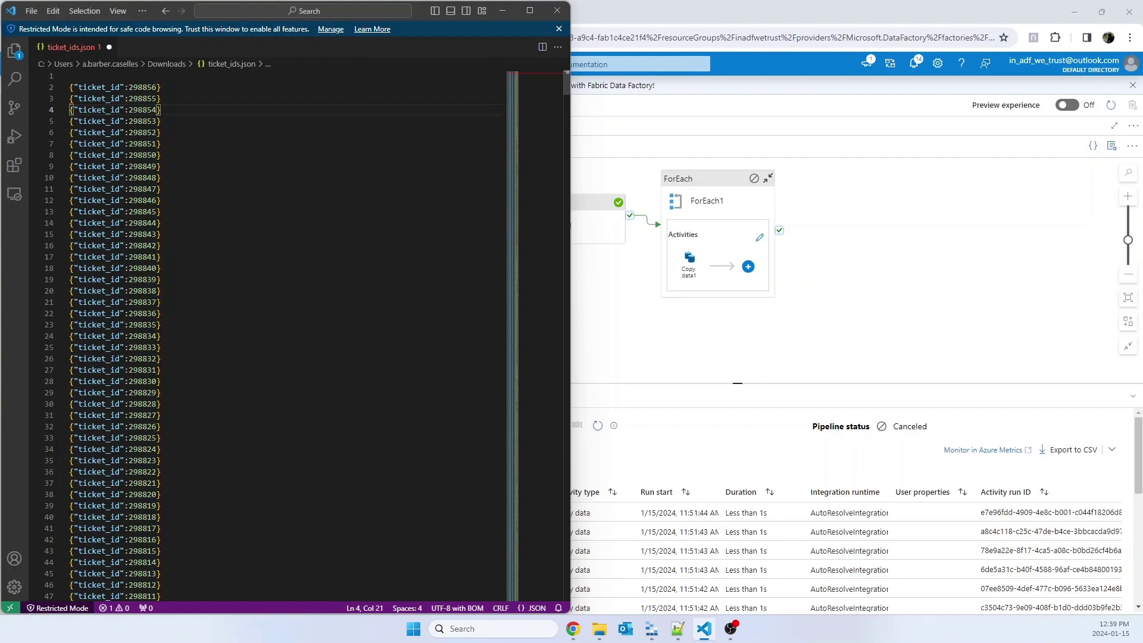
Minimize the editor and view ticket_ids.json in the inadfwetrust storage container, returning to Data Factory
{"action": "left_click", "coordinate": [502, 11]}
{"action": "left_click", "coordinate": [116, 13]}
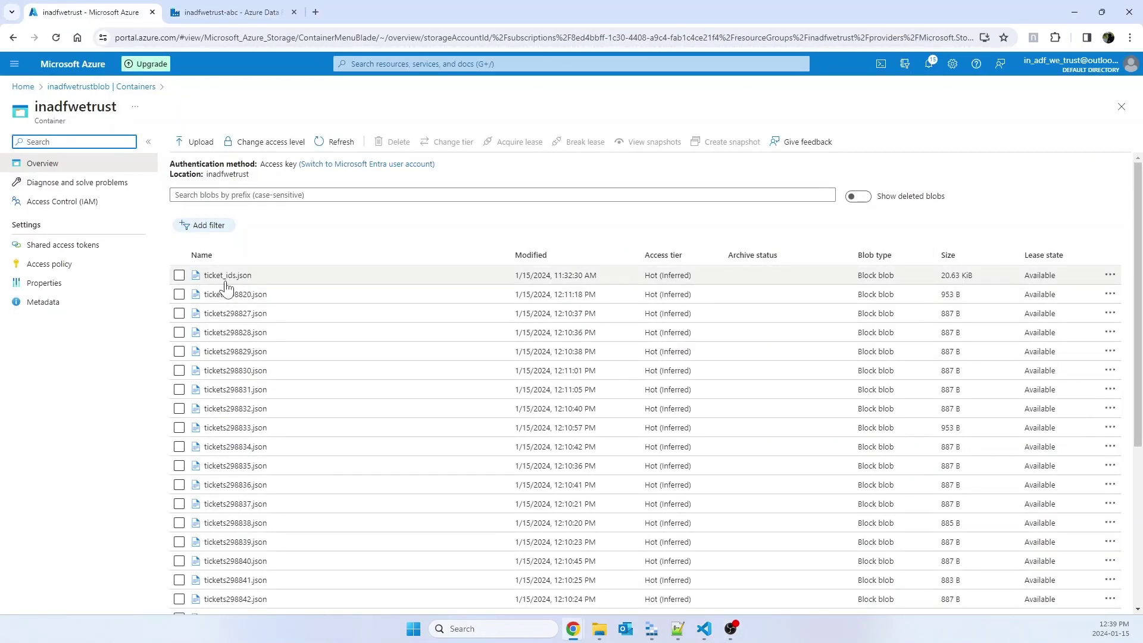
{"action": "left_click", "coordinate": [224, 14]}
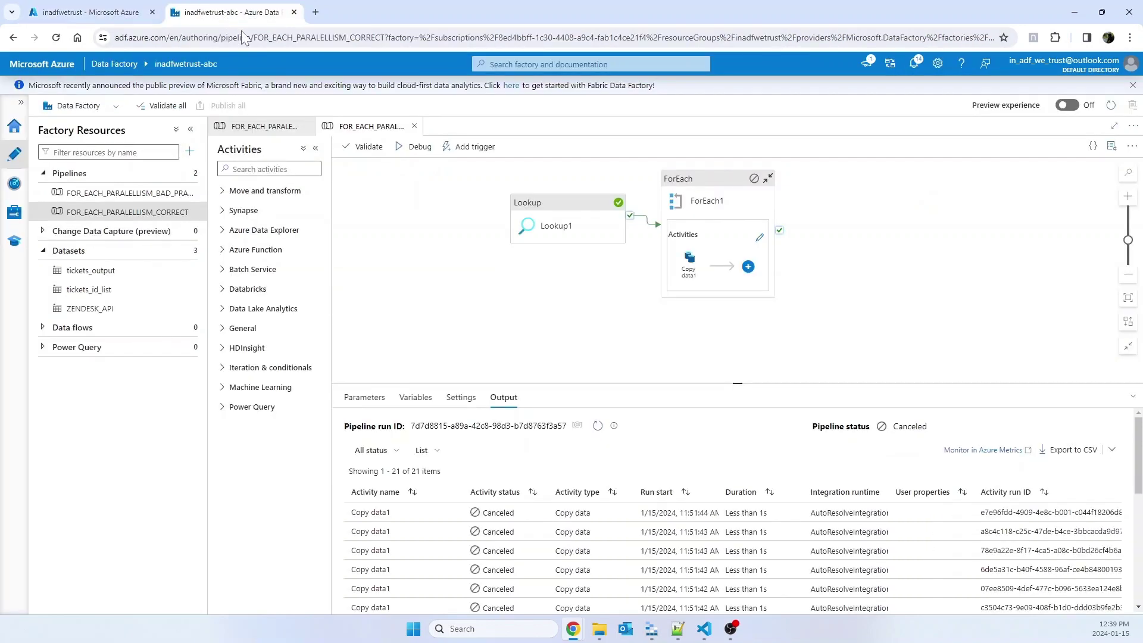
Open Lookup1's source dataset tickets_id_list and compare its file path with the blob in the inadfwetrust container
{"action": "left_click", "coordinate": [553, 214]}
{"action": "left_click", "coordinate": [543, 225]}
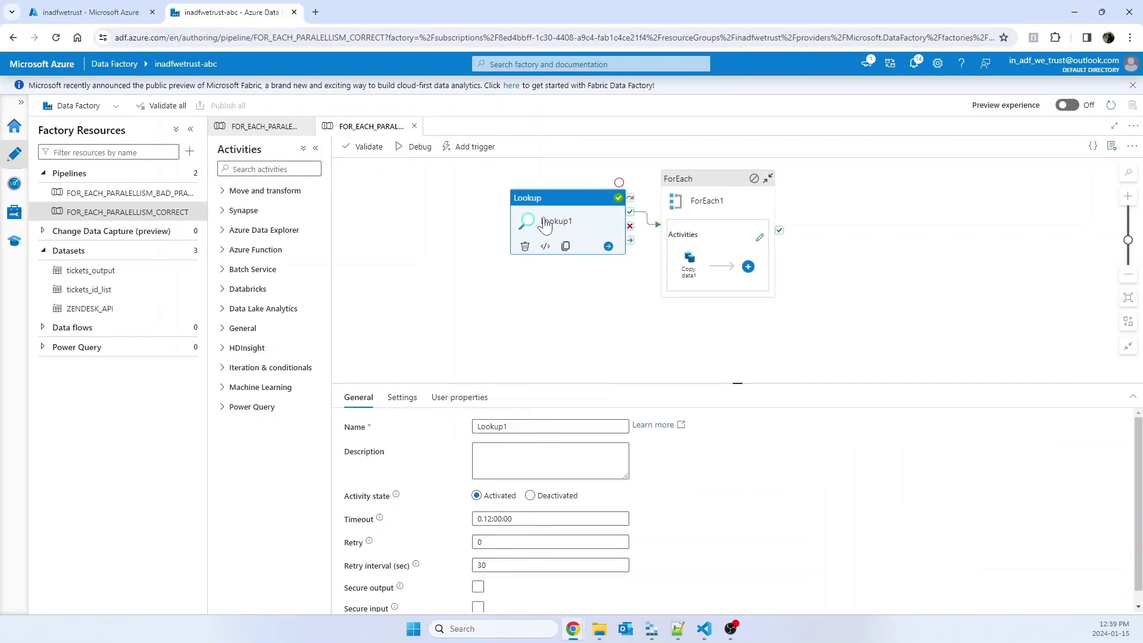
{"action": "left_click", "coordinate": [403, 398]}
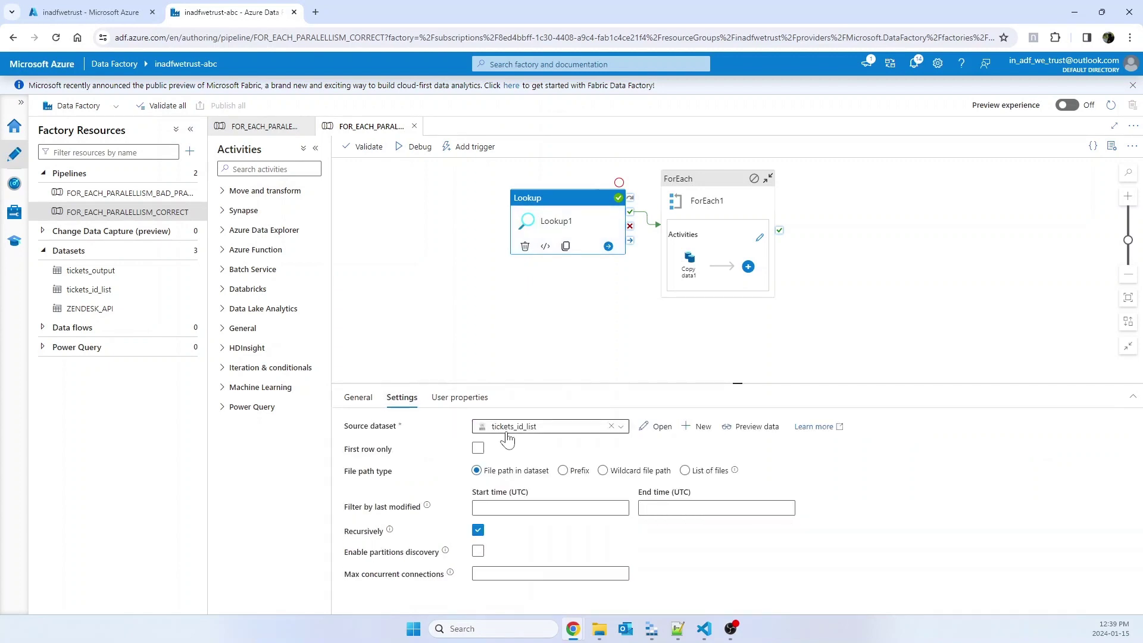
{"action": "left_click", "coordinate": [657, 437]}
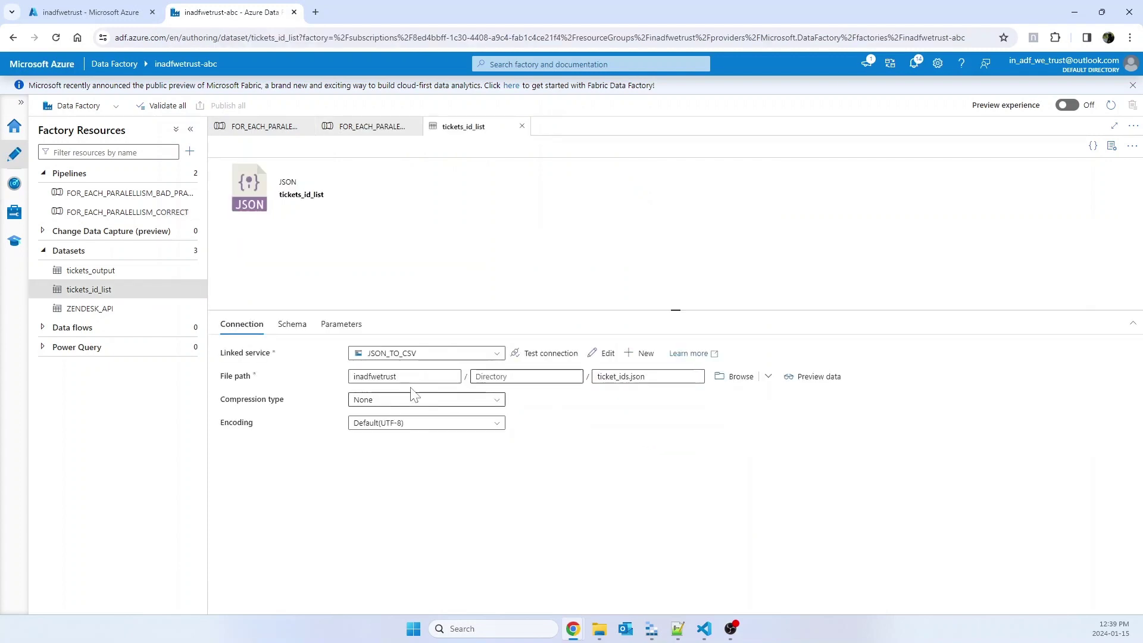
{"action": "left_click", "coordinate": [106, 13]}
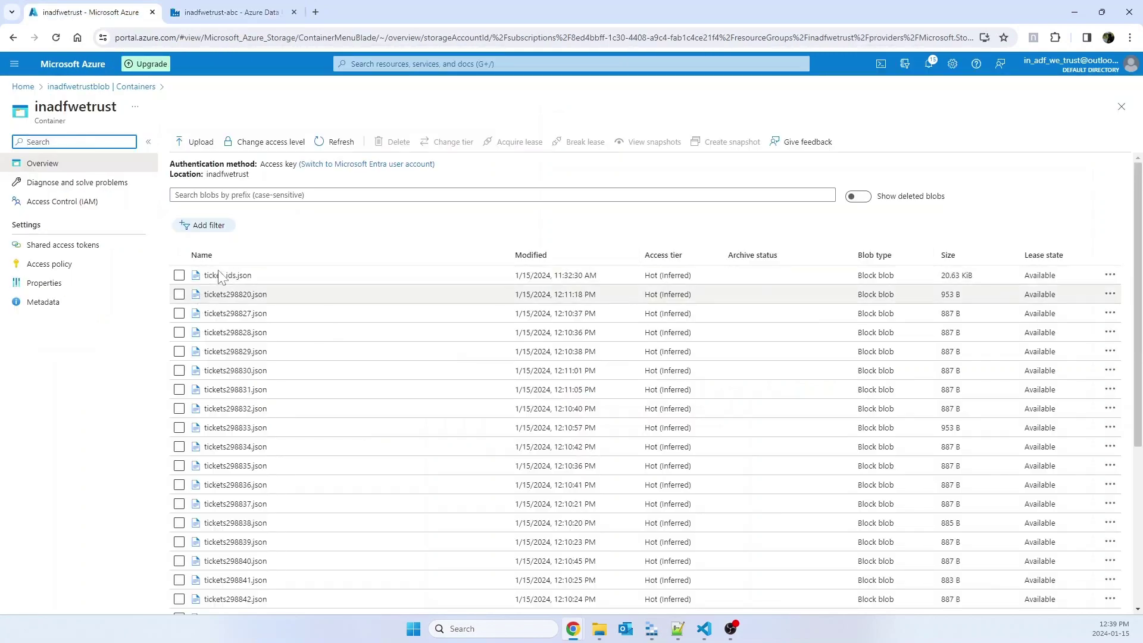
{"action": "left_click", "coordinate": [705, 629]}
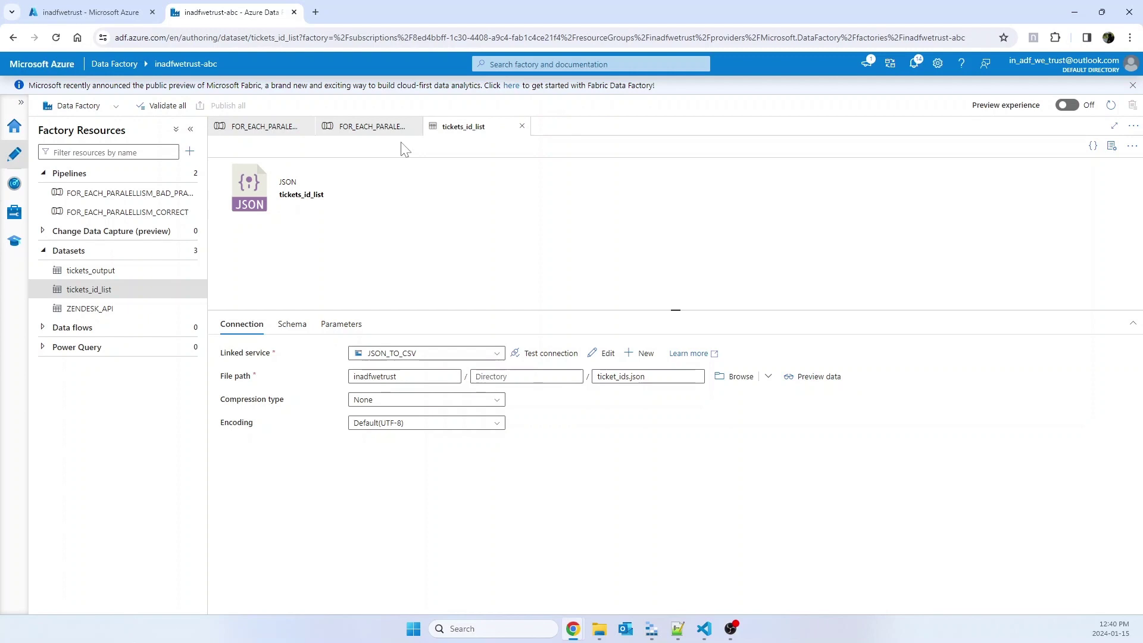
Return to the FOR_EACH_PARALELLISM_CORRECT pipeline and review the batch count and items settings of ForEach1
{"action": "left_click", "coordinate": [300, 126]}
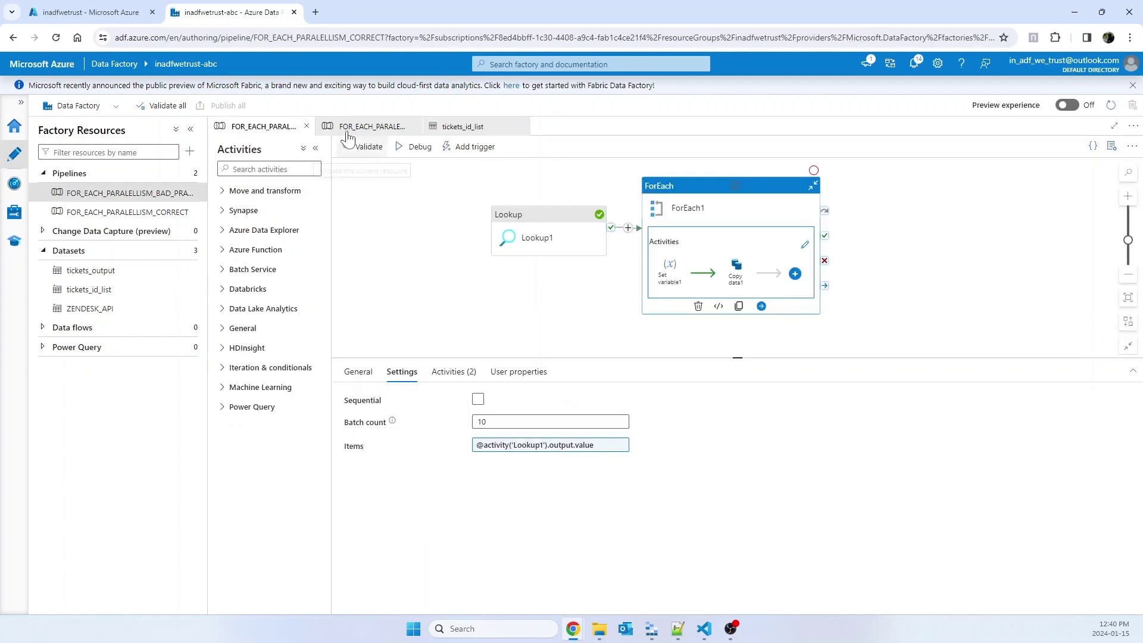
{"action": "left_click", "coordinate": [348, 127]}
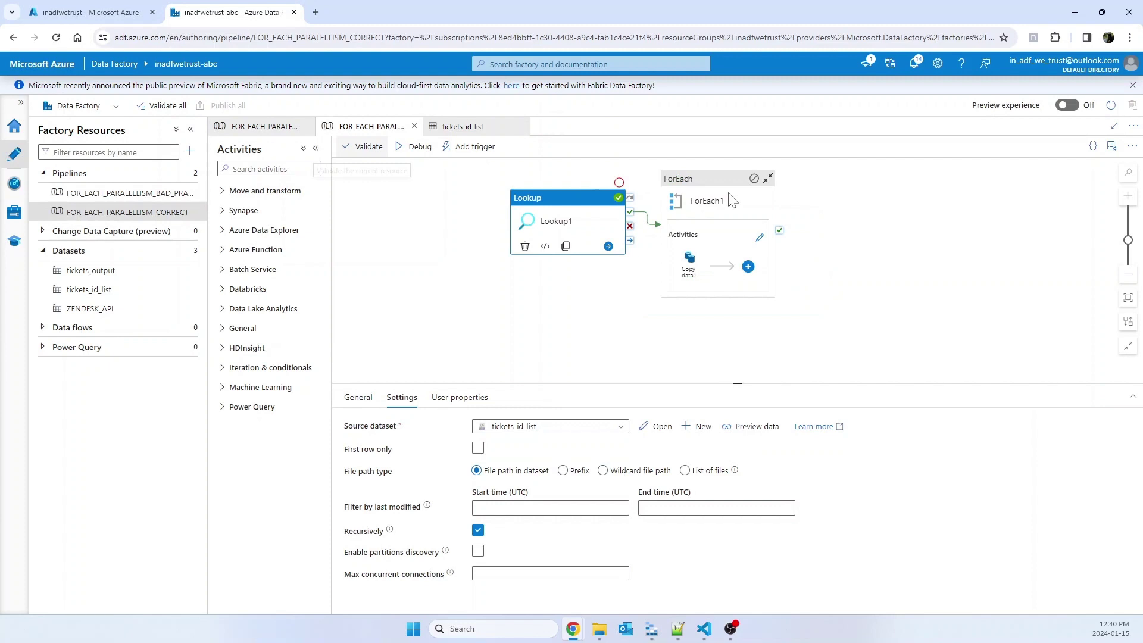
{"action": "left_click", "coordinate": [732, 200]}
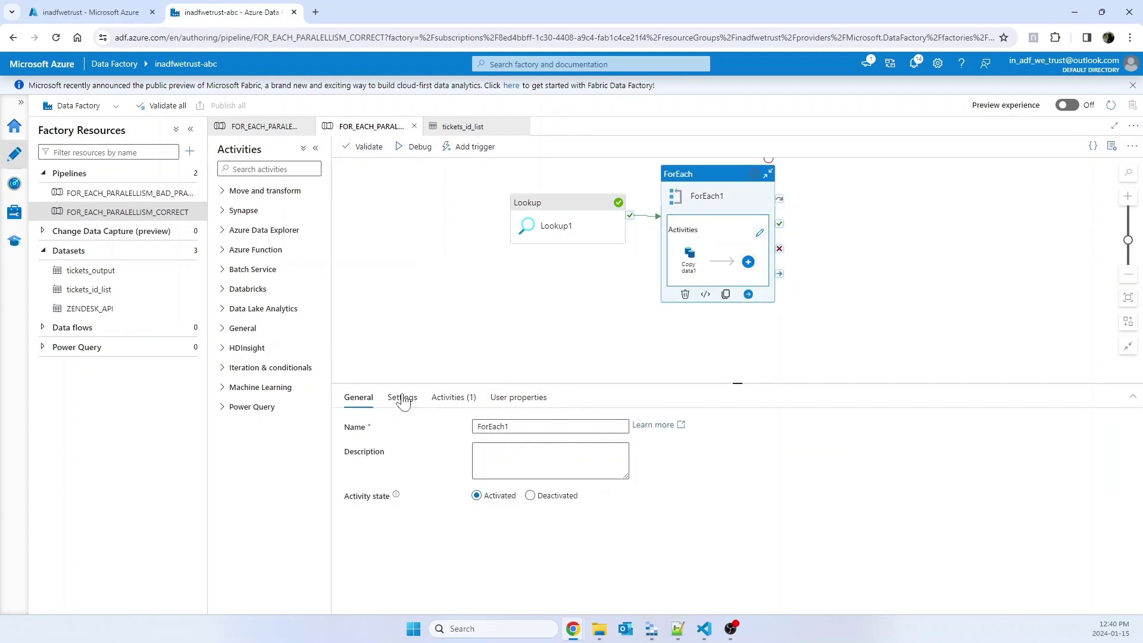
{"action": "left_click", "coordinate": [403, 399]}
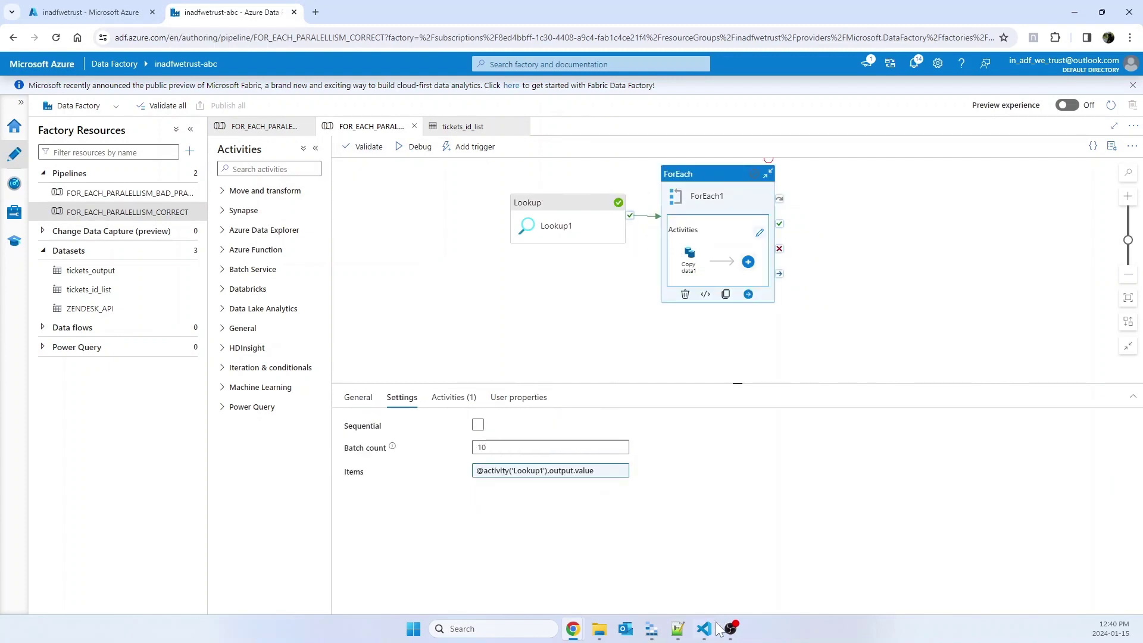
Bring ticket_ids.json back up in VS Code and highlight the first batch of ticket IDs that the loop processes
{"action": "left_click", "coordinate": [717, 626]}
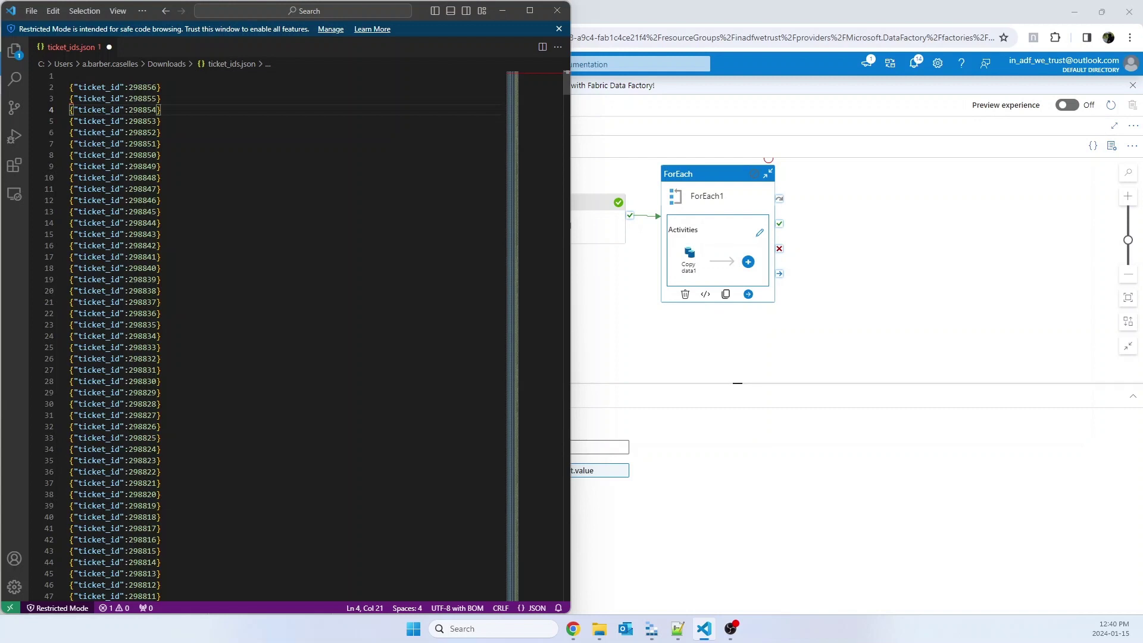
{"action": "key", "text": "Down"}
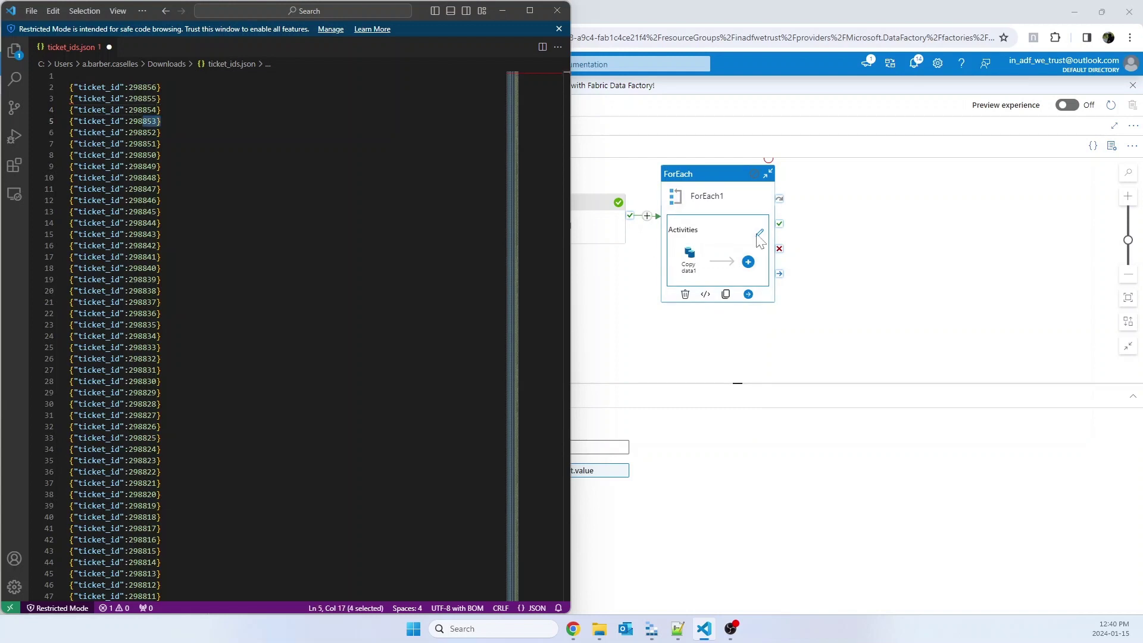
{"action": "key", "text": "shift+Left"}
{"action": "key", "text": "shift+Left"}
{"action": "key", "text": "shift+Left"}
{"action": "key", "text": "shift+Left"}
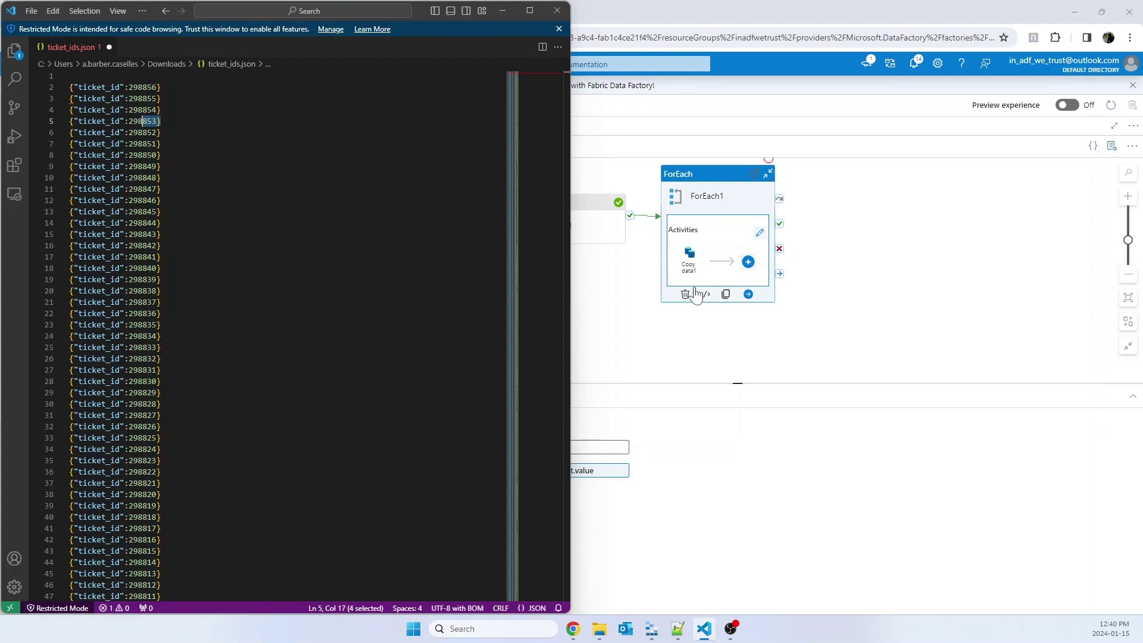
{"action": "left_click_drag", "start_coordinate": [162, 223], "coordinate": [70, 86]}
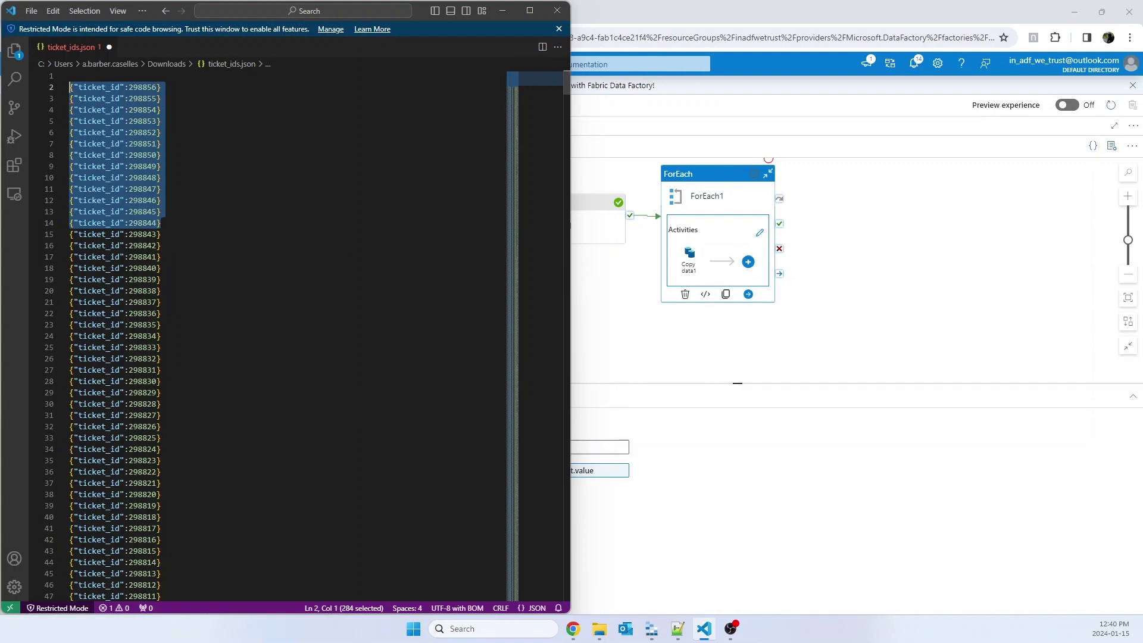
Switch back to Data Factory and start a debug run of the FOR_EACH_PARALELLISM_CORRECT pipeline
{"action": "left_click", "coordinate": [610, 270]}
{"action": "left_click", "coordinate": [696, 276]}
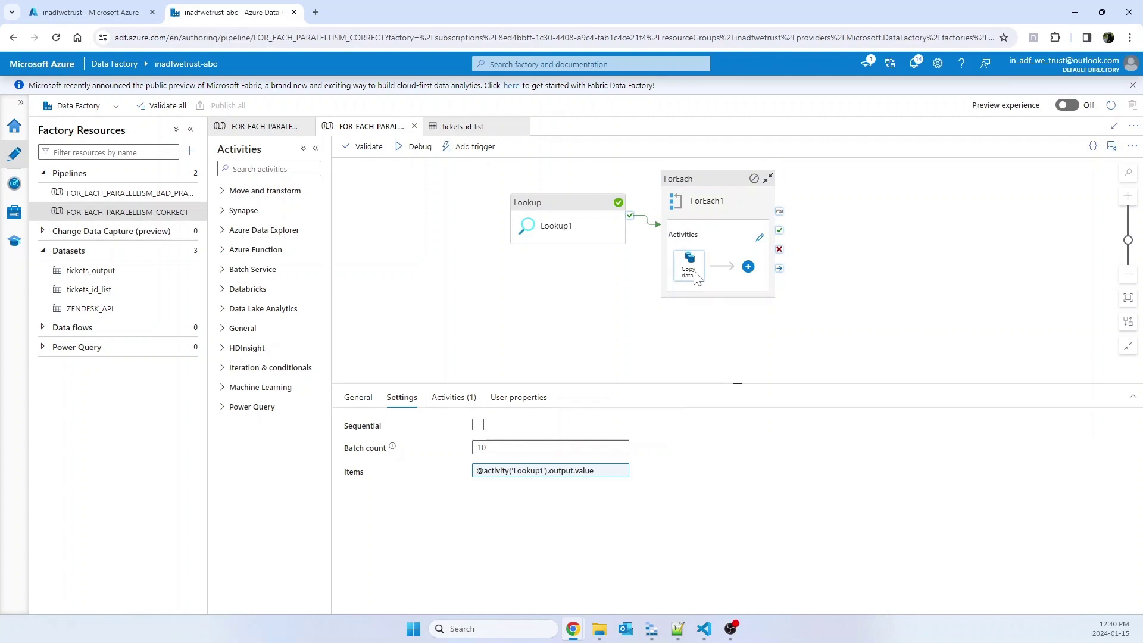
{"action": "left_click", "coordinate": [417, 359]}
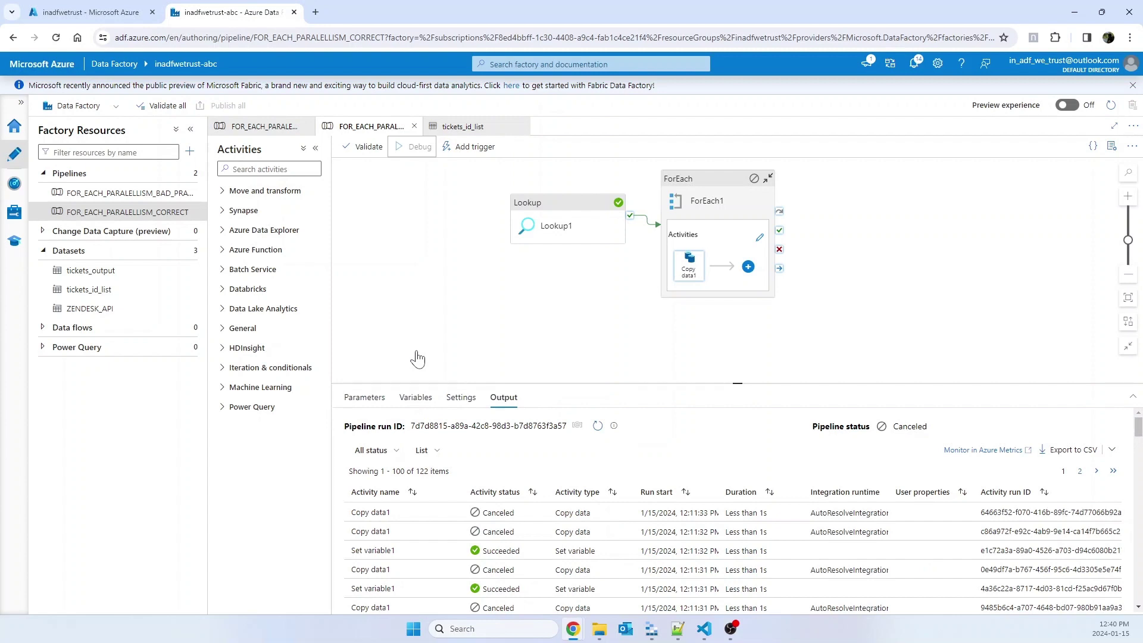